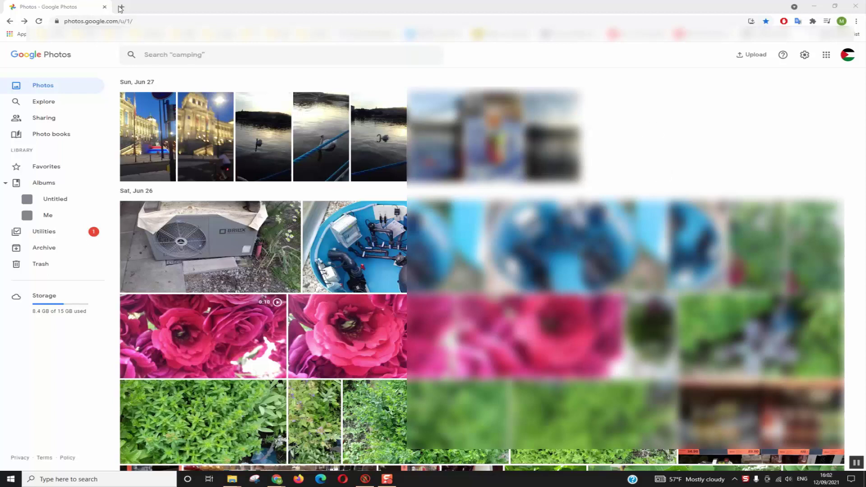
- Open Google Takeout at takeout.google.com in a new browser tab
left_click(122, 6)
type("takeout")
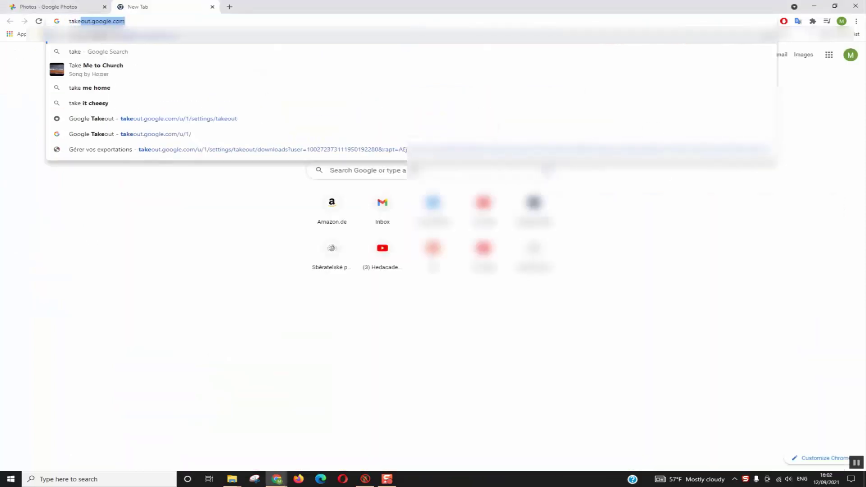
type(".")
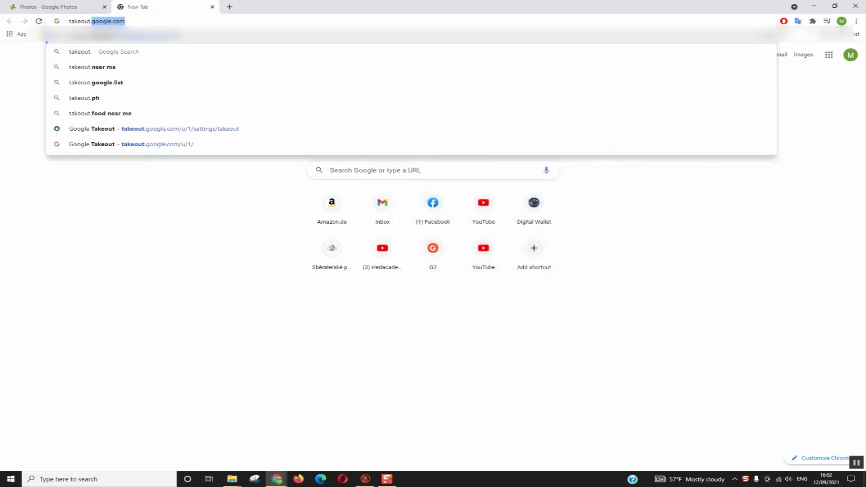
key("Return")
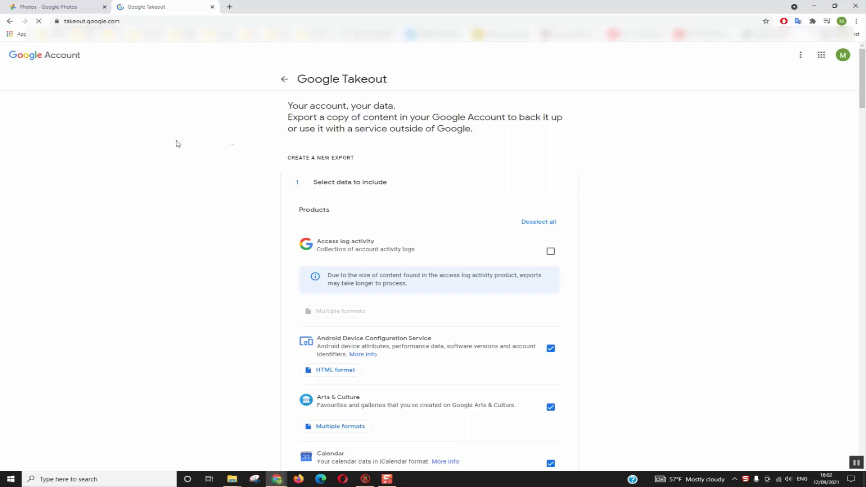
- Deselect all products in the list of data to include in the export
scroll(171, 233, "down", 5)
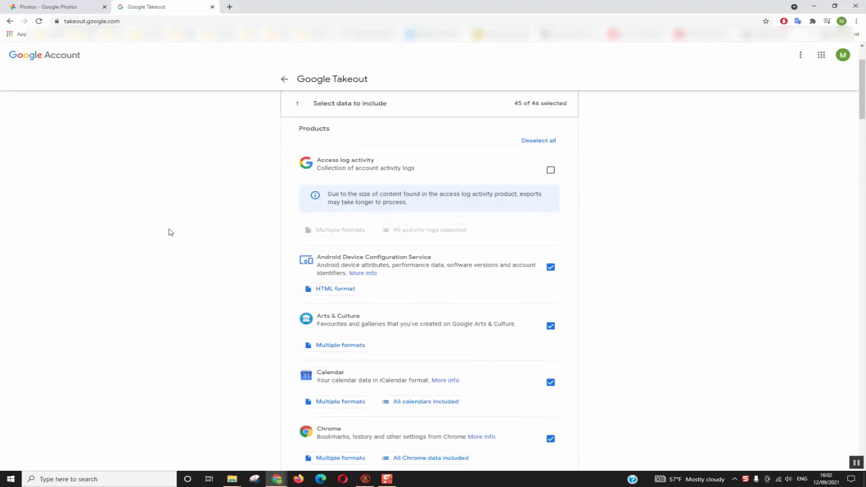
scroll(170, 233, "up", 5)
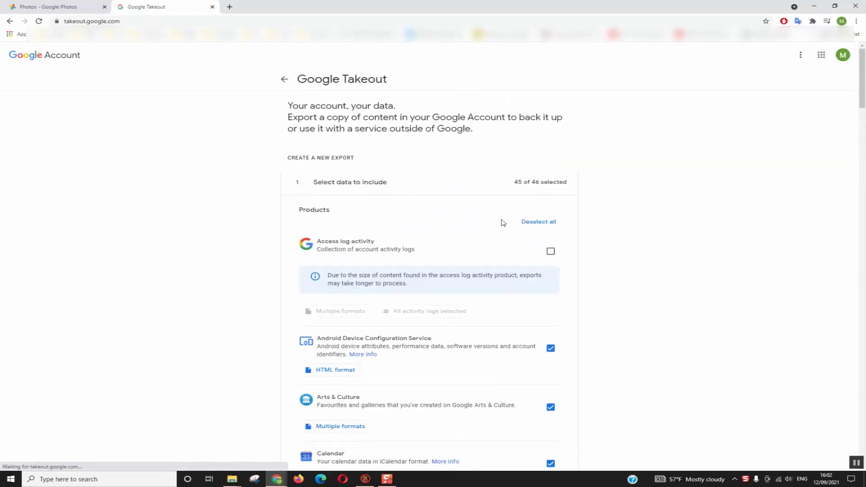
left_click(534, 222)
- Find Google Photos in the product list by searching the page for "photo" and include it in the export
scroll(166, 258, "down", 8)
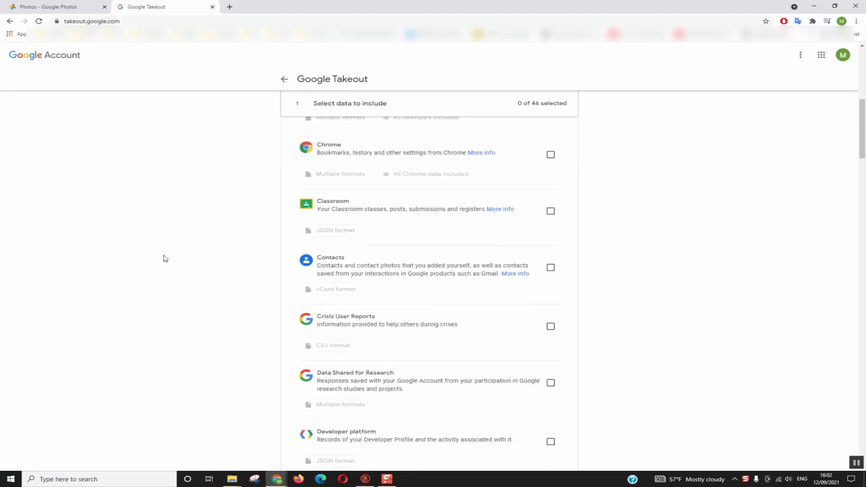
scroll(166, 258, "down", 4)
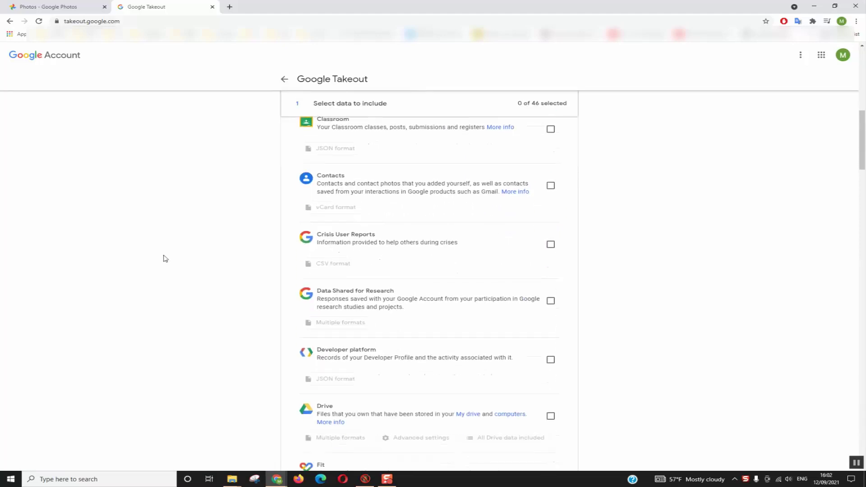
scroll(165, 259, "down", 12)
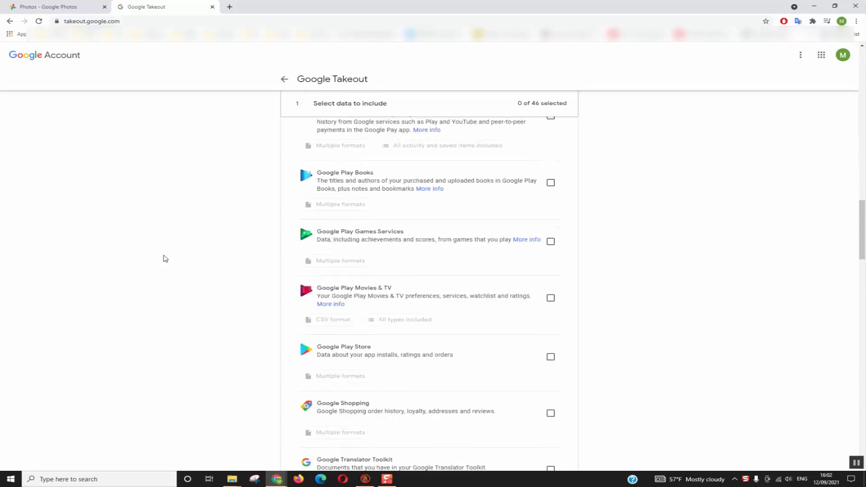
type("photo")
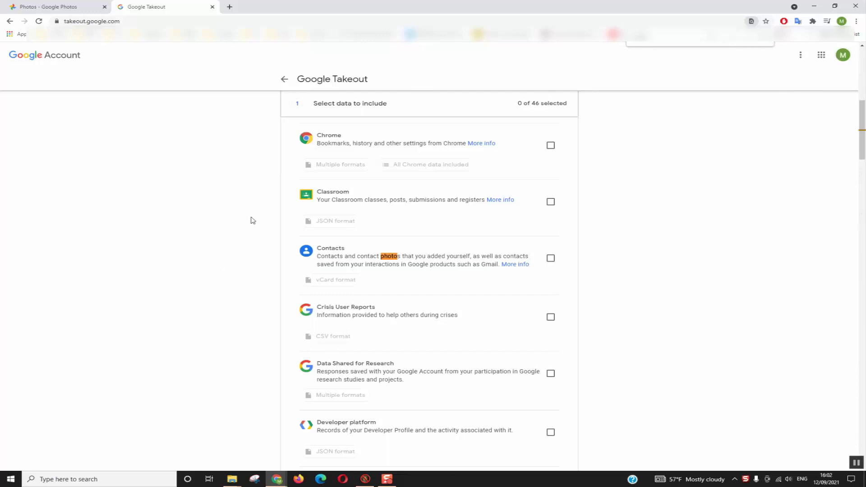
scroll(246, 227, "up", 5)
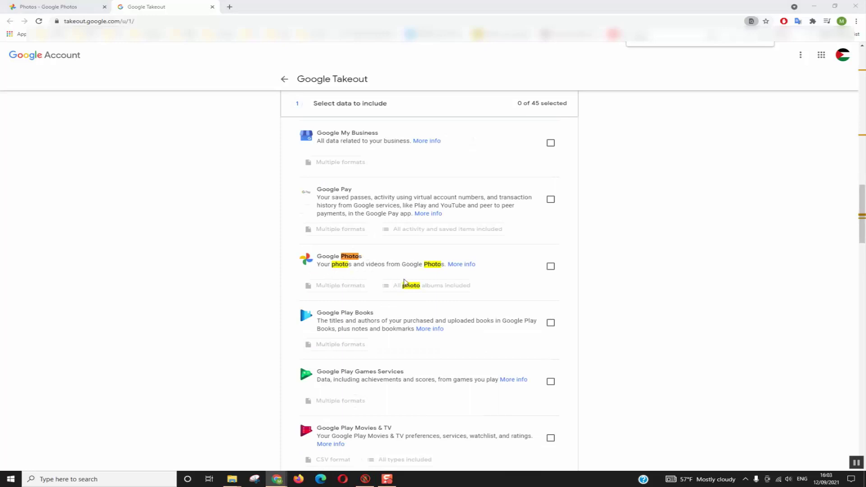
left_click(551, 266)
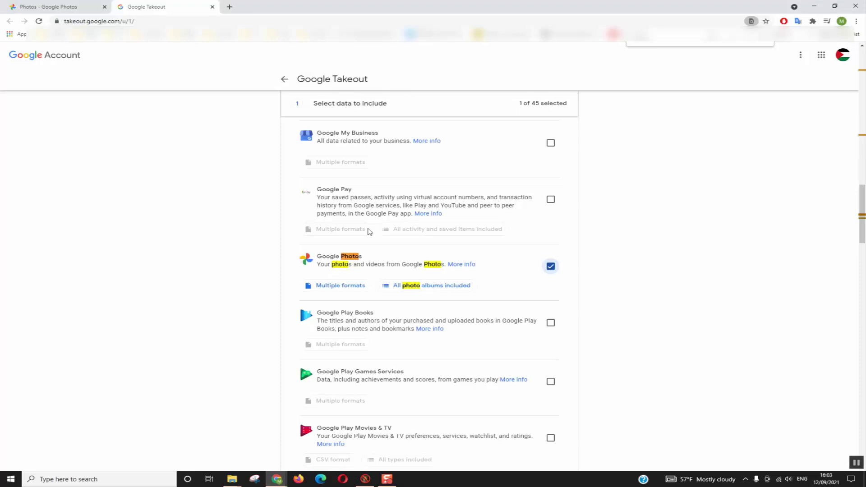
- Proceed to the file type, frequency and destination settings and set the delivery method to Add to Drive
scroll(242, 187, "down", 20)
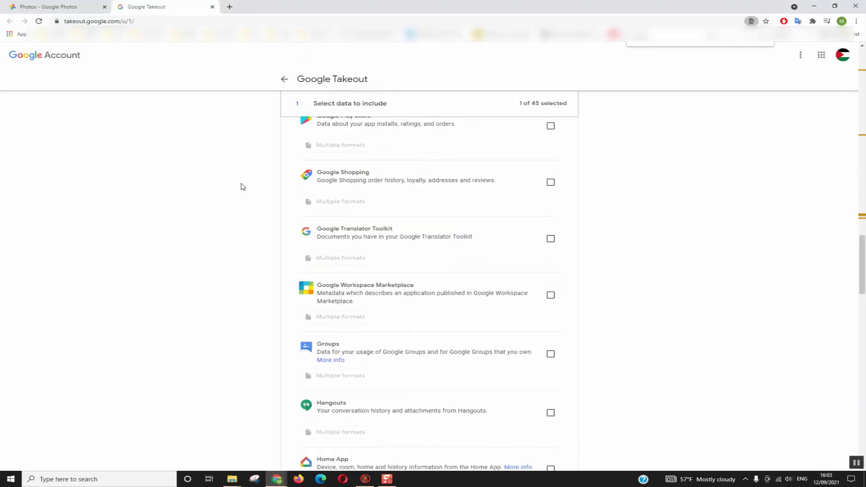
scroll(242, 187, "down", 12)
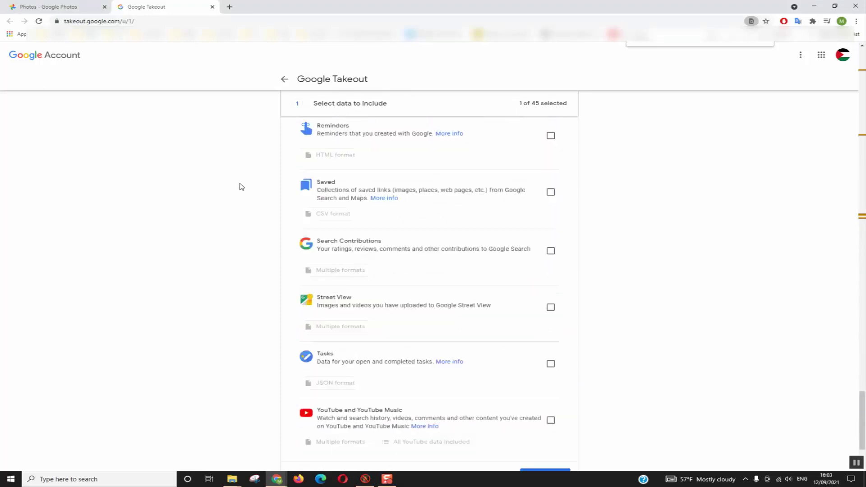
left_click(547, 377)
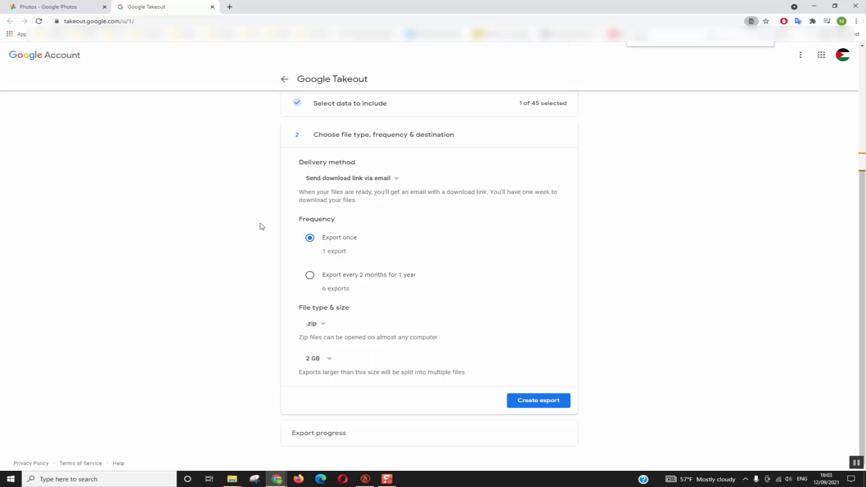
left_click(392, 179)
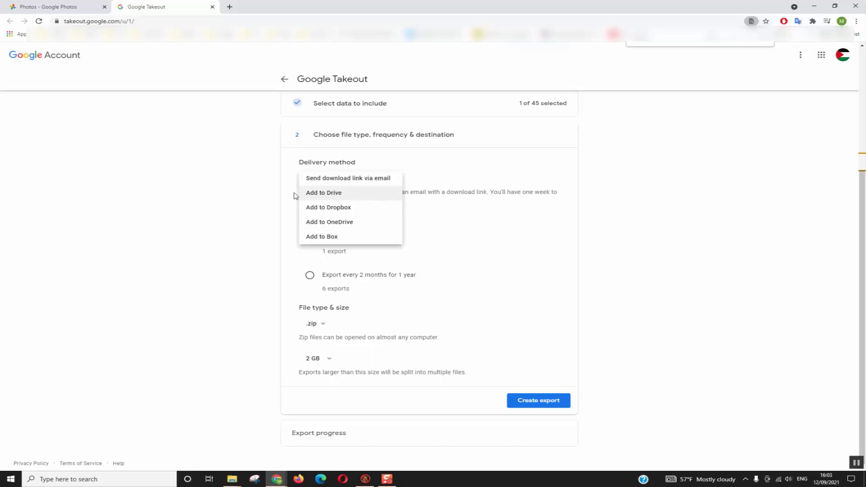
left_click(332, 194)
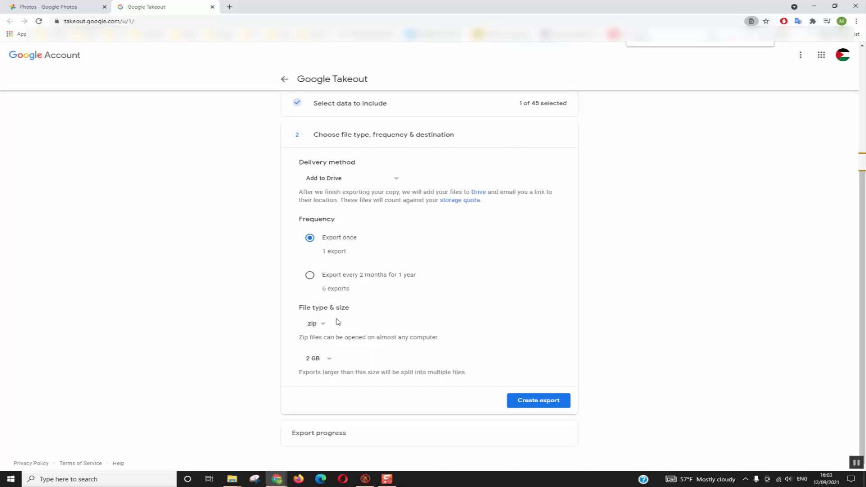
- Review the available file types and archive size limits for the export
left_click(323, 329)
left_click(246, 316)
left_click(331, 362)
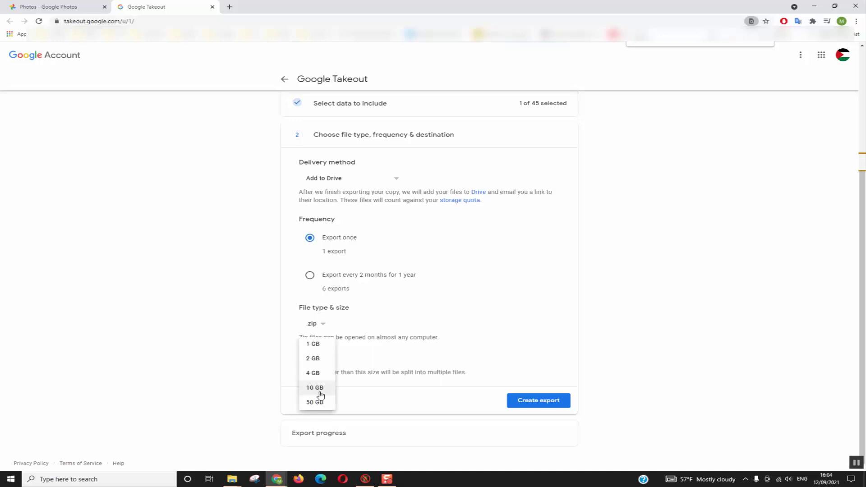
left_click(181, 300)
- Create the export and verify the account by submitting its password
left_click(531, 403)
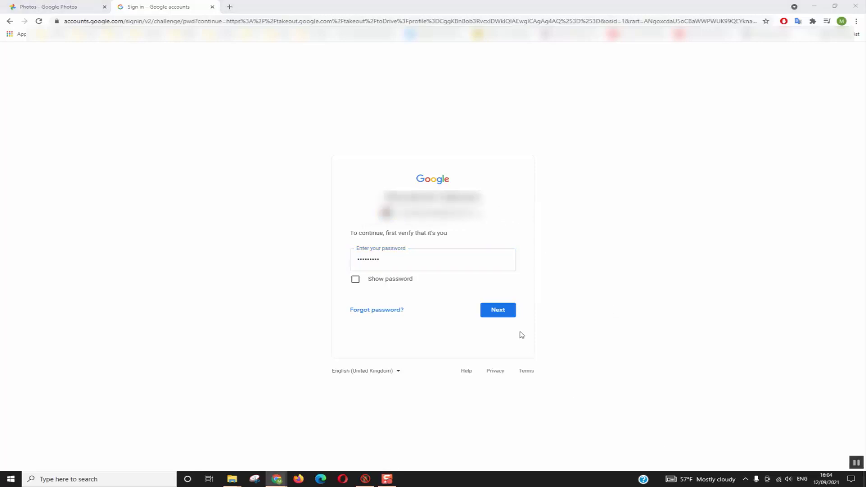
left_click(500, 313)
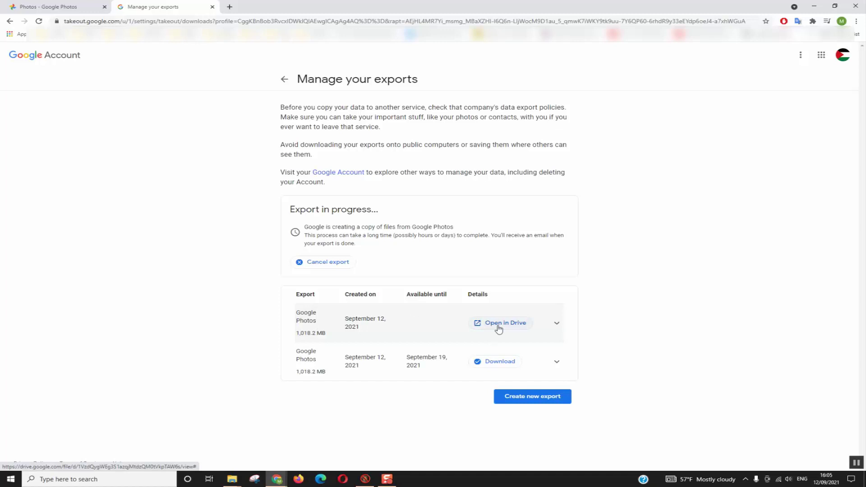
- Start downloading the Google Photos export that is available until September 19, 2021
left_click(857, 463)
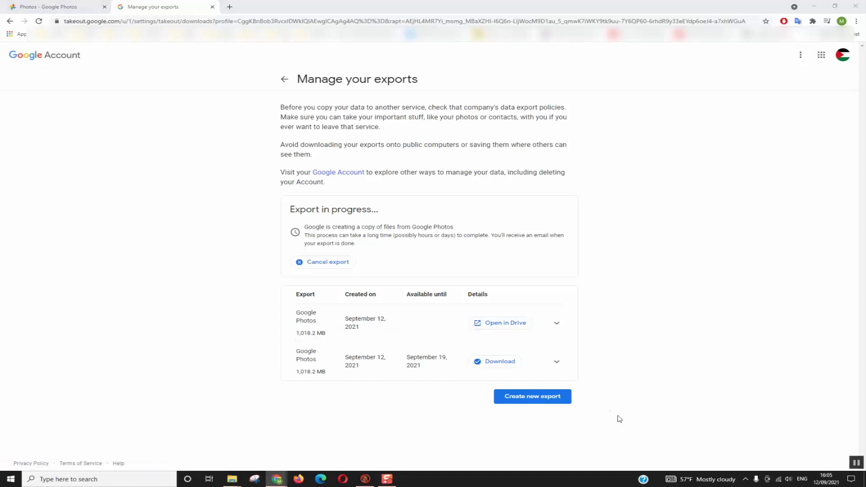
left_click(498, 363)
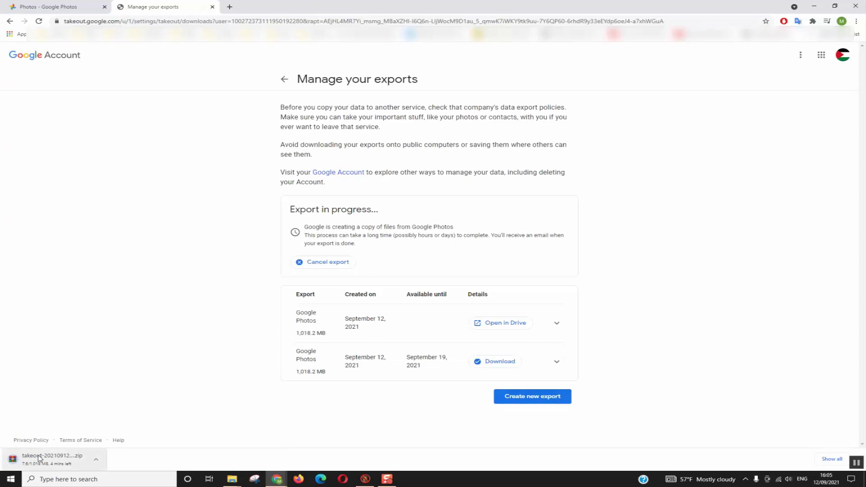
- Open the other Google Photos export in Drive, download its zip file despite the virus scan warning, and close the Drive tabs
left_click(497, 324)
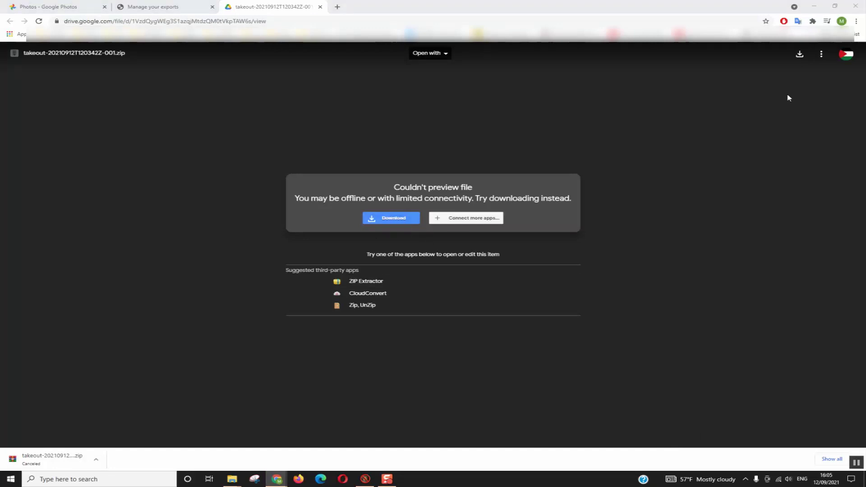
left_click(801, 55)
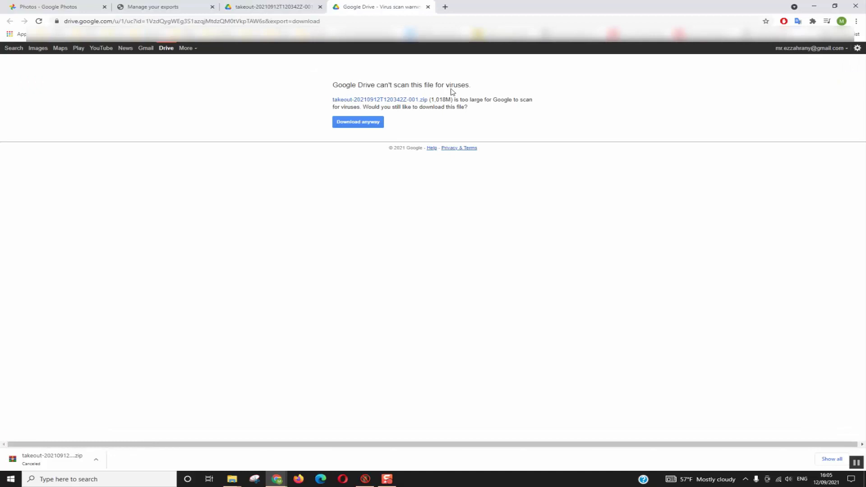
left_click(345, 123)
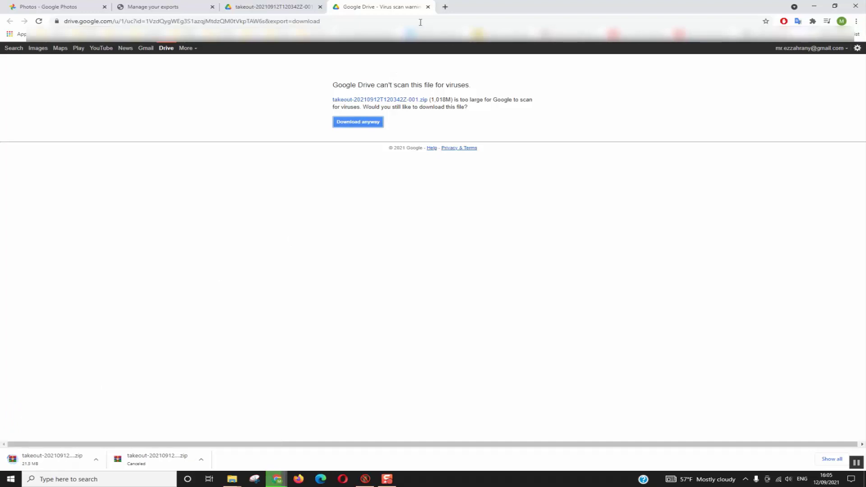
left_click(429, 6)
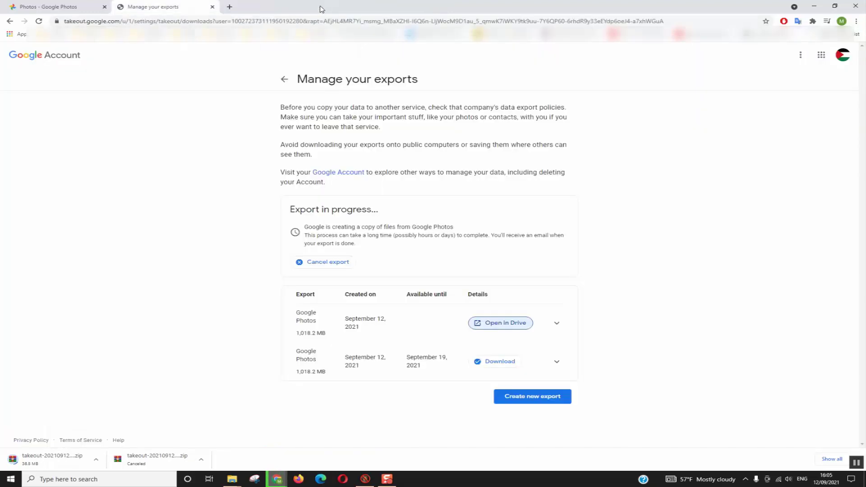
left_click(321, 7)
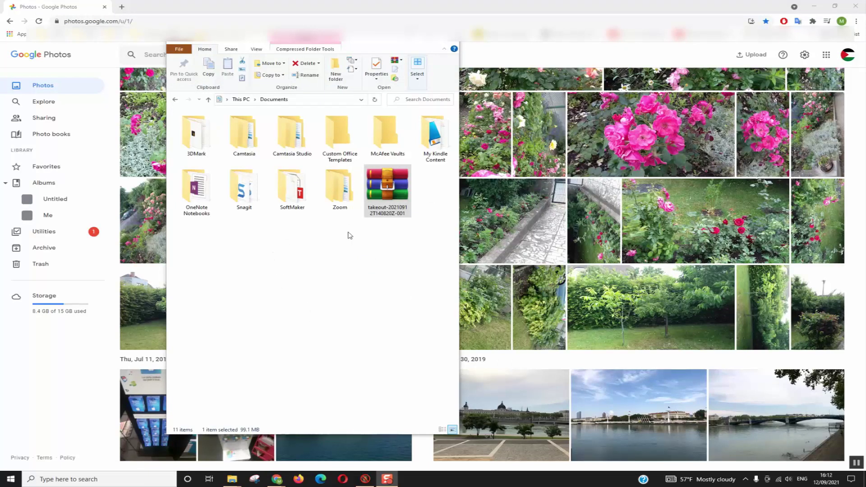
left_click(389, 176)
right_click(384, 199)
left_click(308, 237)
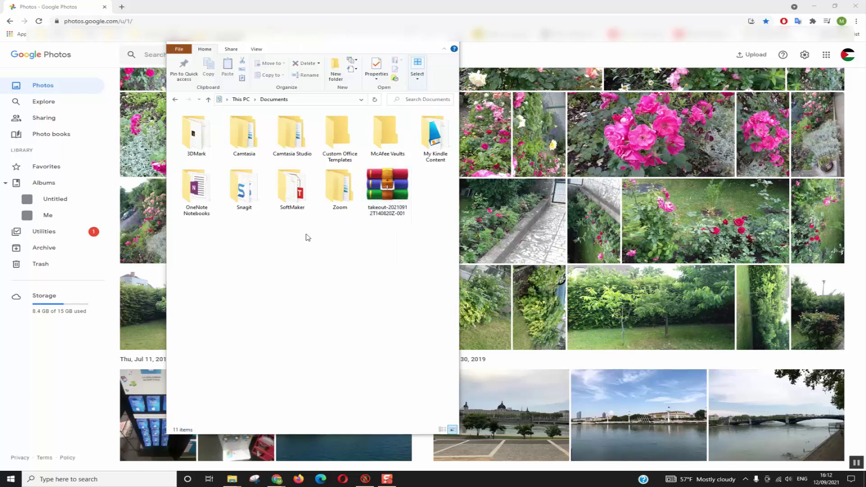
- Search the web for 7zip and view the Windows installers on the 7-zip.org download page
left_click(121, 7)
type("7zip")
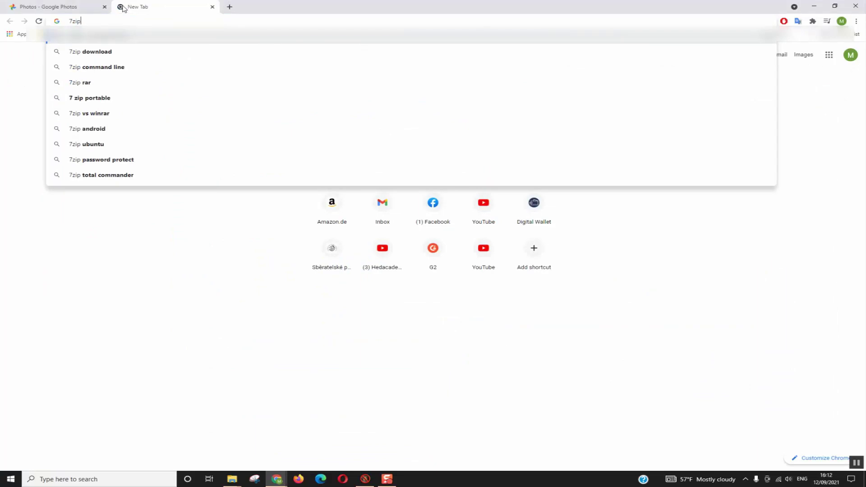
key("Return")
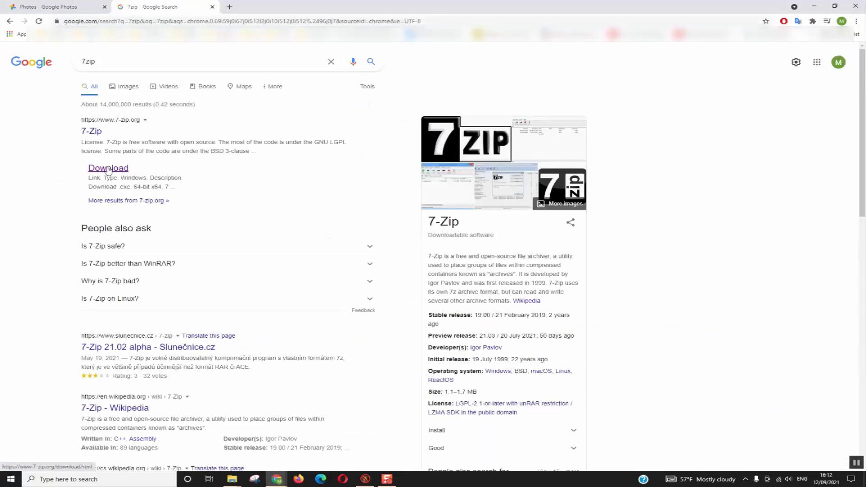
left_click(108, 169)
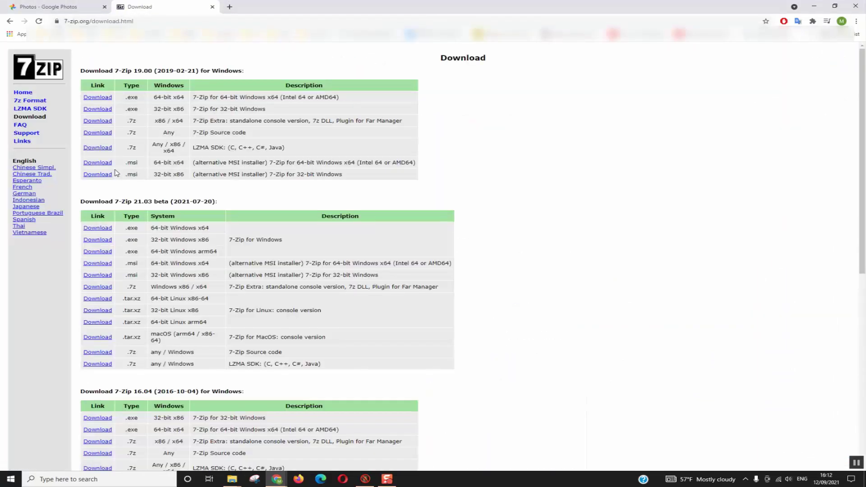
left_click(95, 240)
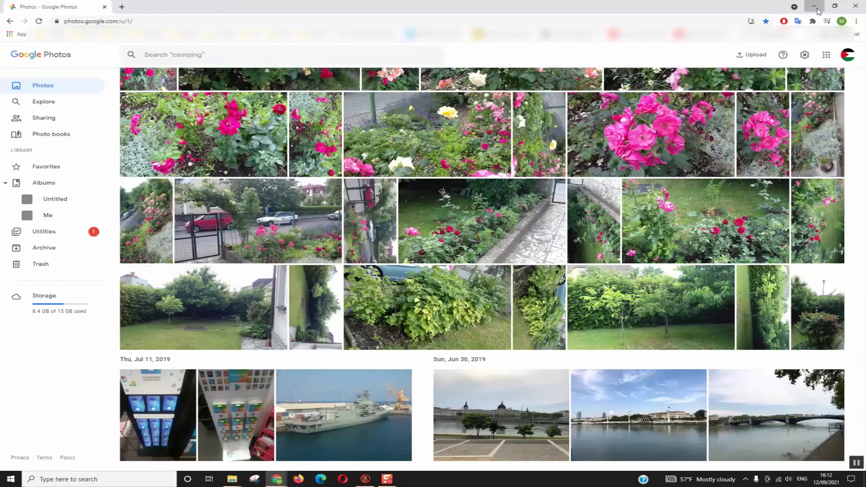
- Switch to the Documents folder in File Explorer and try to extract the takeout-20210912T140820Z-001 archive there with 7-Zip's Extract Here
left_click(231, 479)
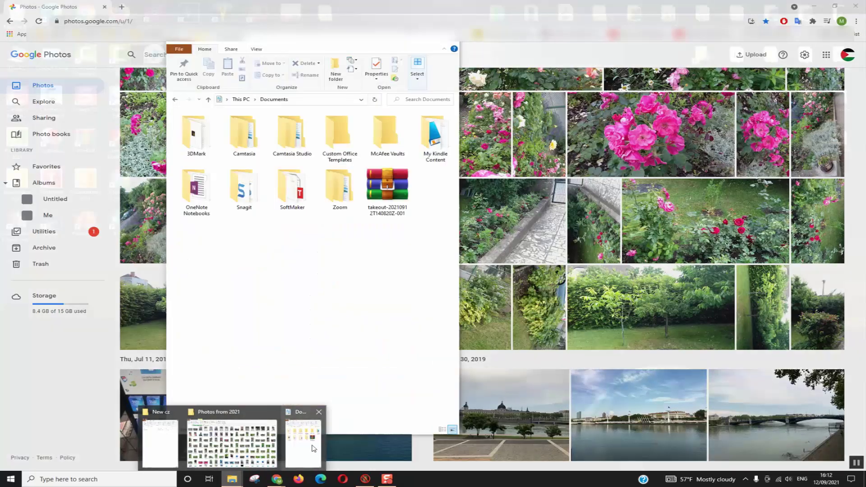
left_click(303, 442)
left_click(396, 194)
right_click(395, 195)
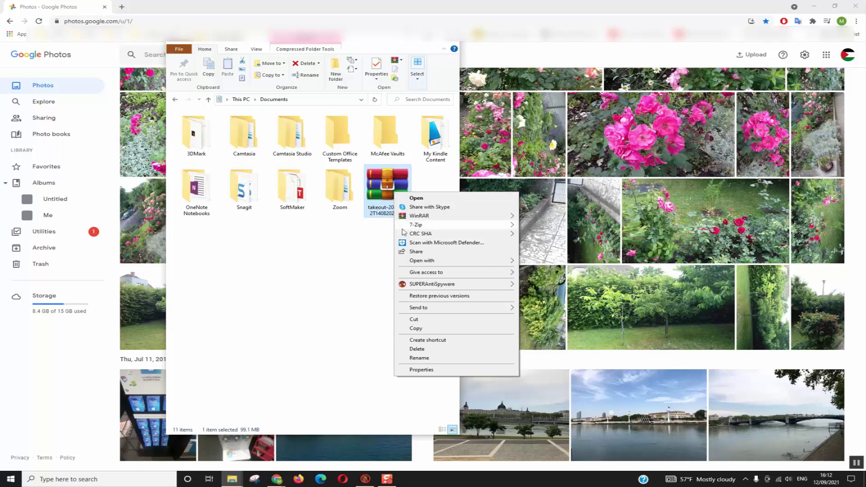
mouse_move(474, 225)
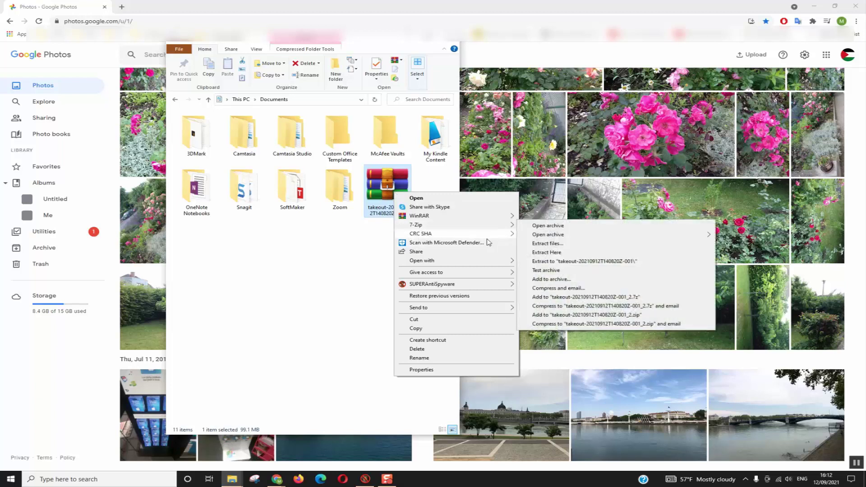
left_click(538, 254)
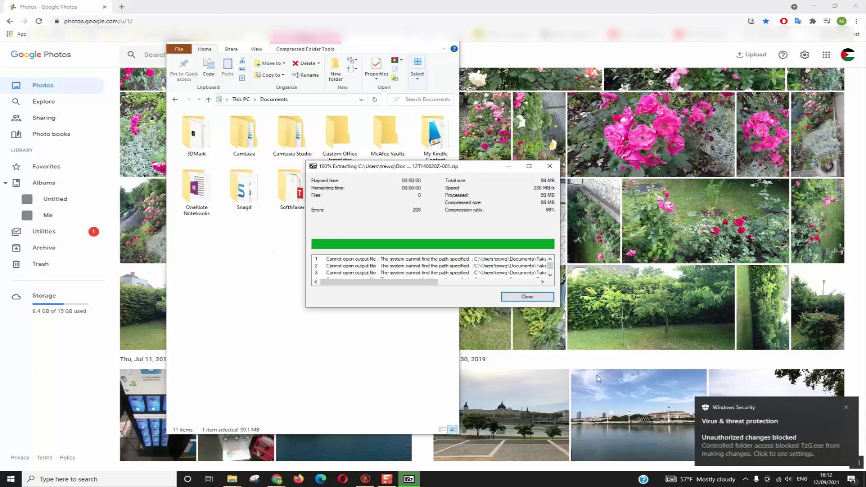
- Dismiss the Windows Security notification and close the 7-Zip extraction window
left_click(847, 408)
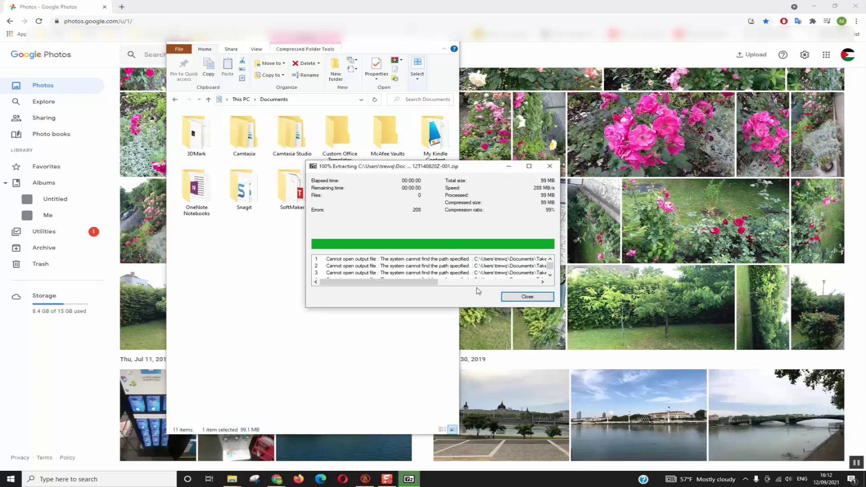
left_click(532, 297)
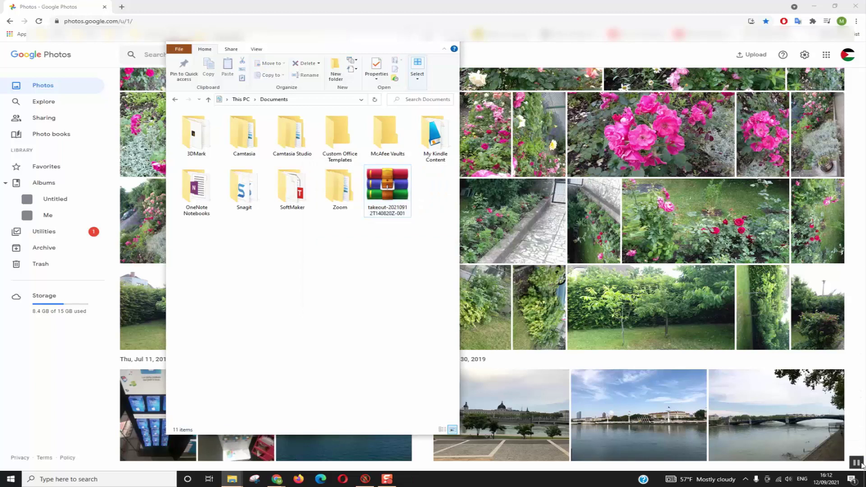
left_click(344, 231)
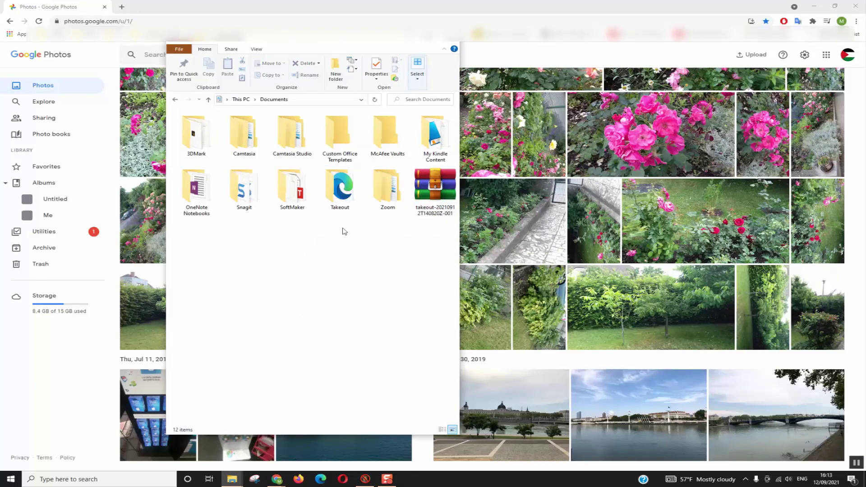
- Open the Photos from 2021 folder inside the extracted Takeout's Google Photos folder, display its files as large thumbnails and look through them
double_click(341, 204)
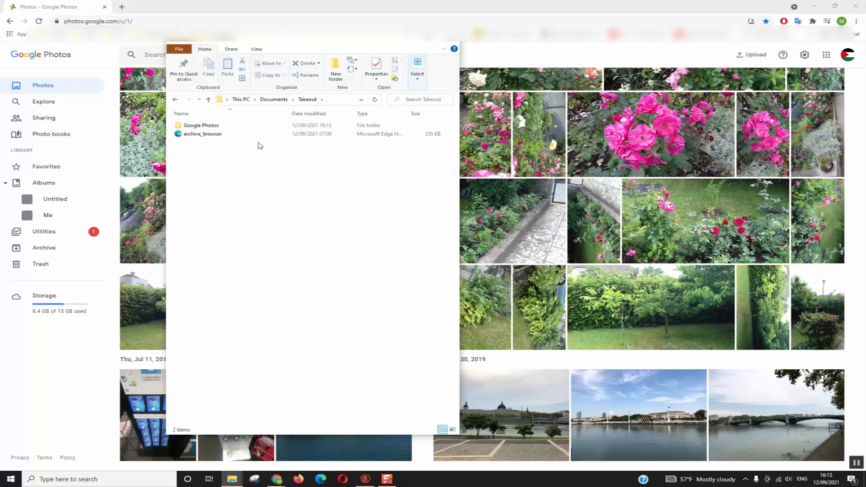
double_click(201, 126)
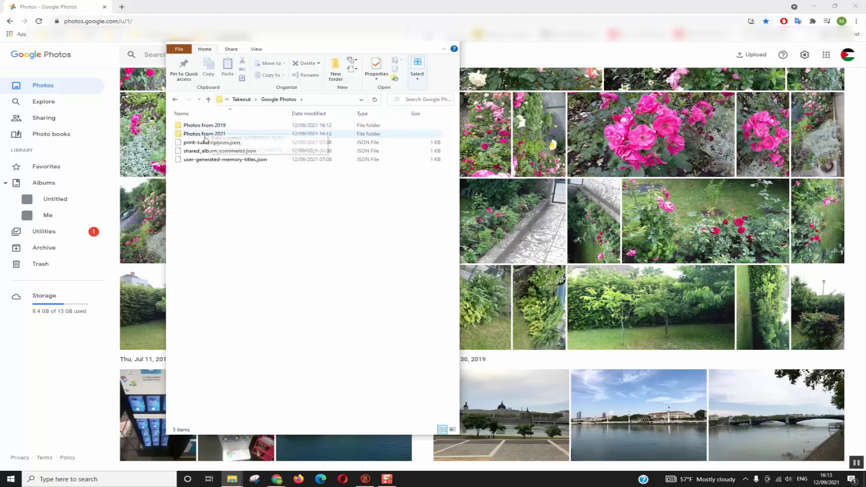
double_click(207, 135)
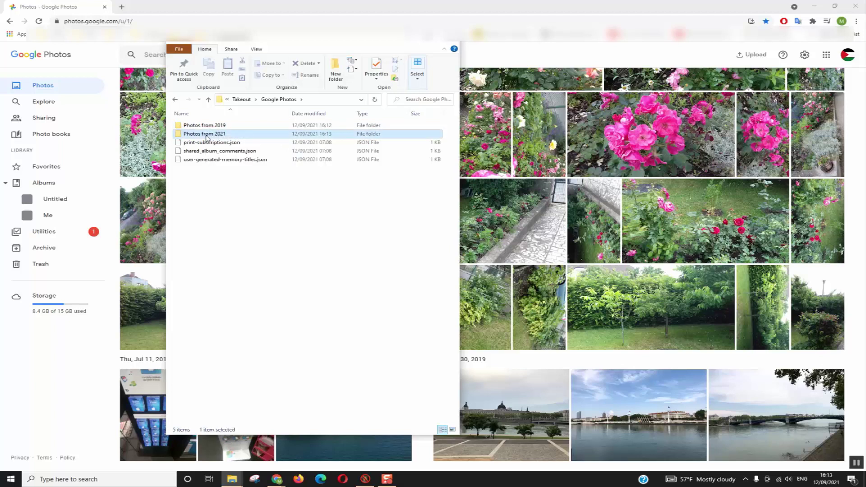
left_click(452, 431)
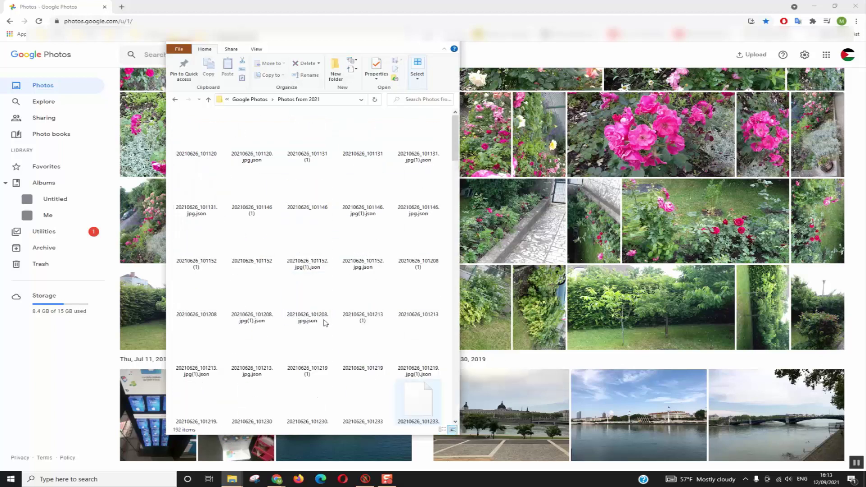
scroll(262, 239, "down", 10)
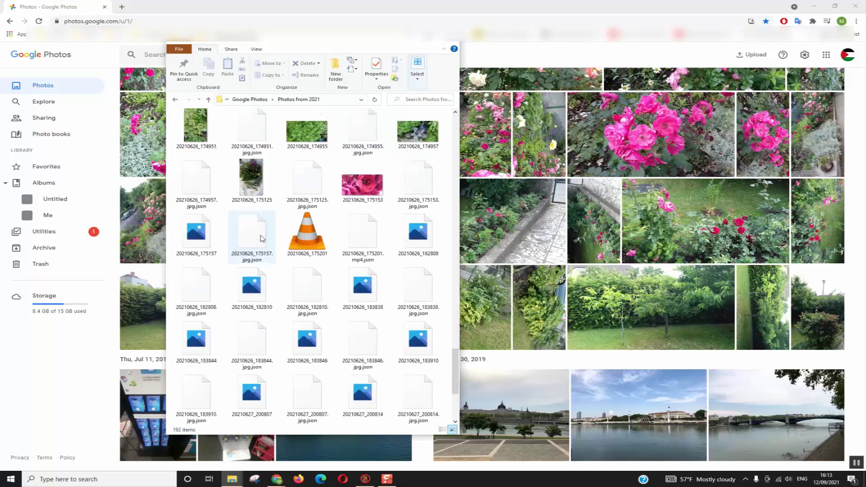